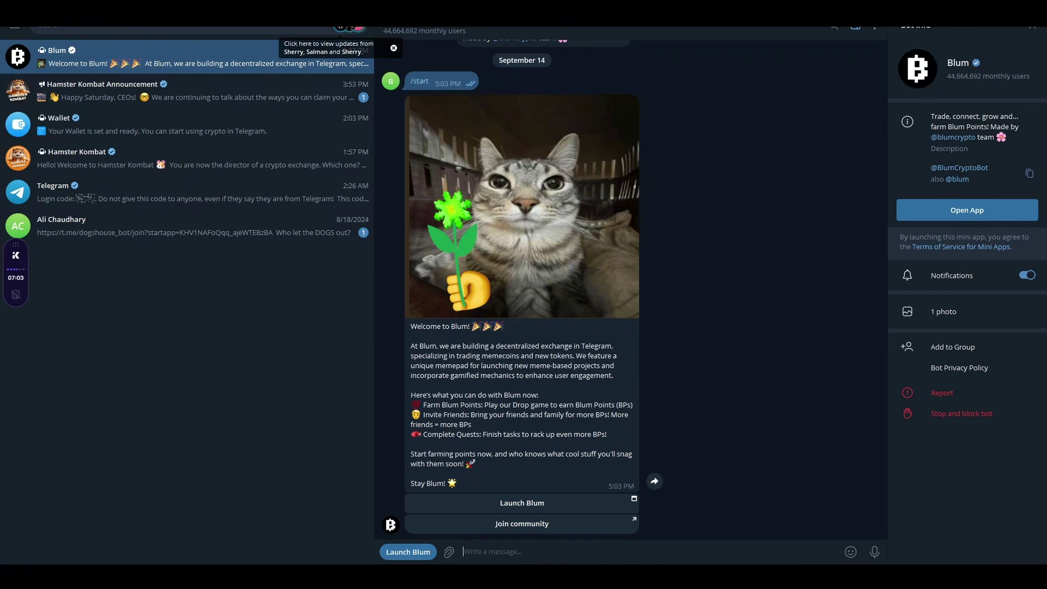
Launch Blum from the bot chat to show its home screen with zero balance and farming running
{"action": "double_click", "coordinate": [450, 199]}
{"action": "left_click", "coordinate": [395, 553]}
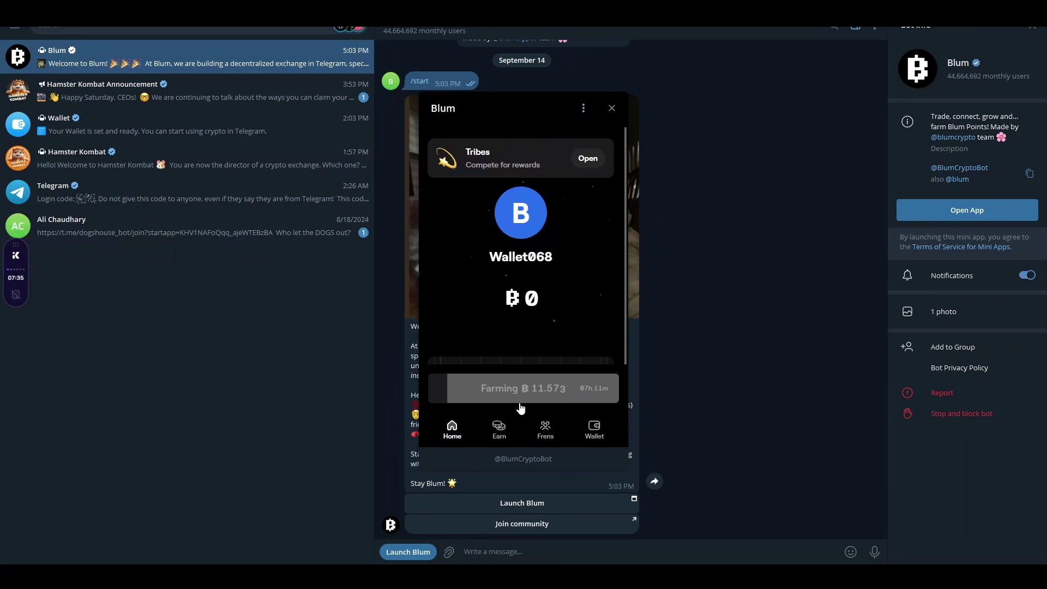
Open Blum's Earn tab to see the tasks that earn Blum Points
{"action": "left_click", "coordinate": [509, 431]}
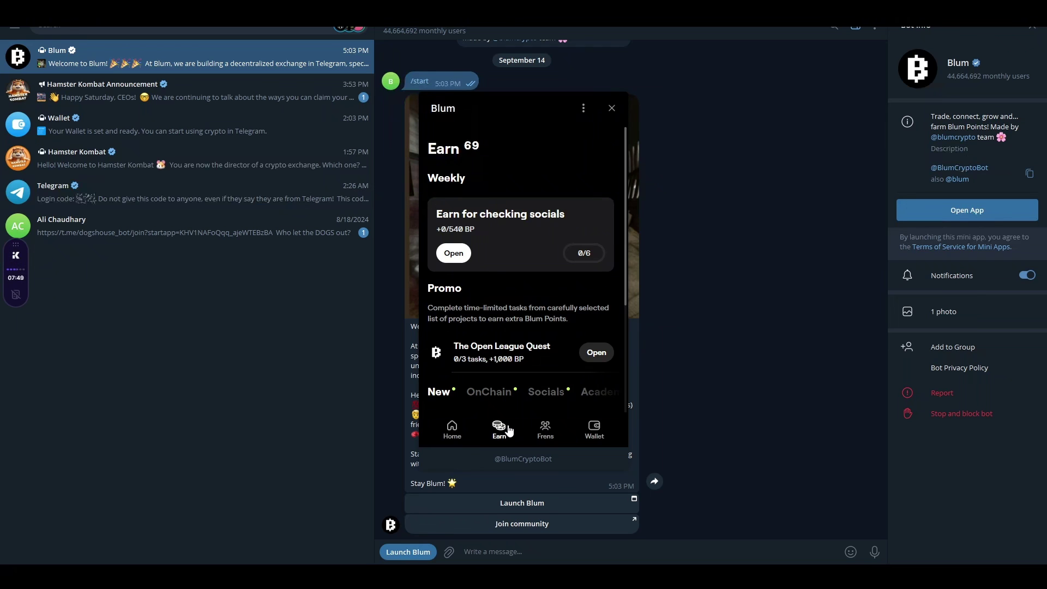
{"action": "scroll", "coordinate": [497, 409], "scroll_direction": "down", "scroll_amount": 2}
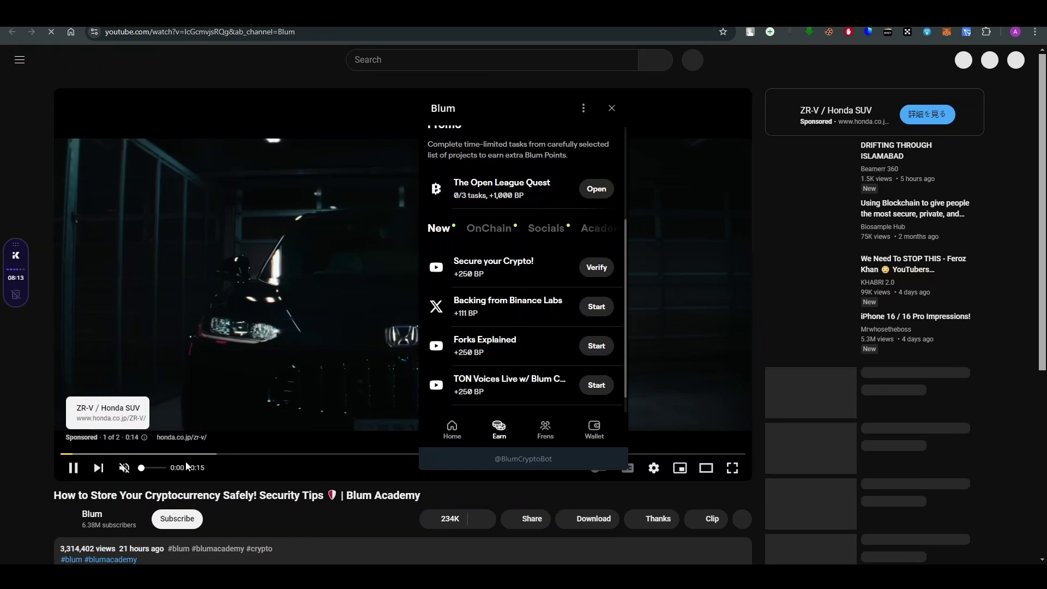
Return from the YouTube video to the Telegram window with Alt+Tab
{"action": "key", "text": "alt+Tab"}
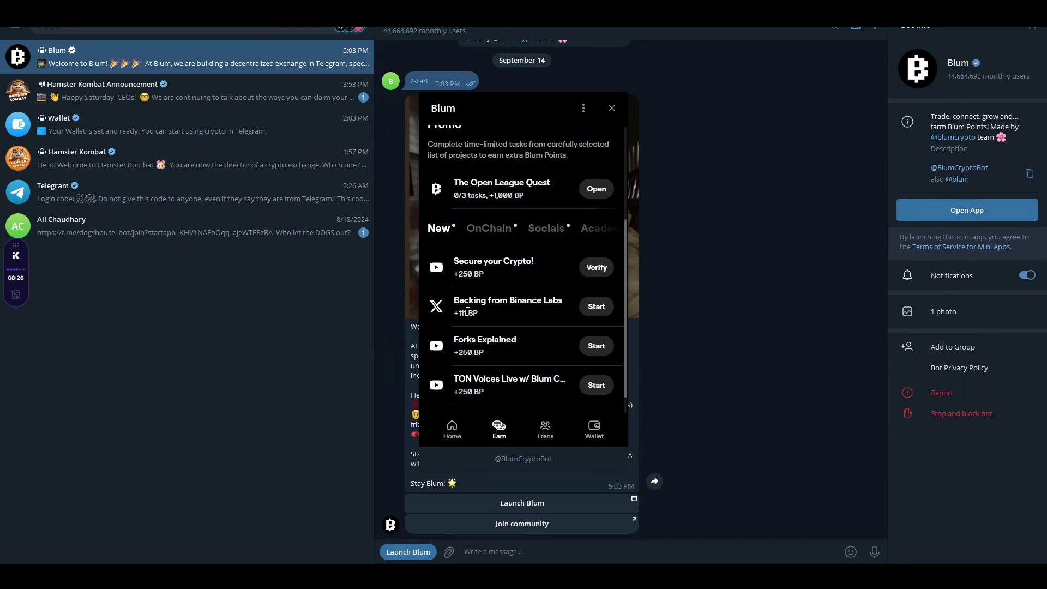
{"action": "scroll", "coordinate": [487, 353], "scroll_direction": "down", "scroll_amount": 1}
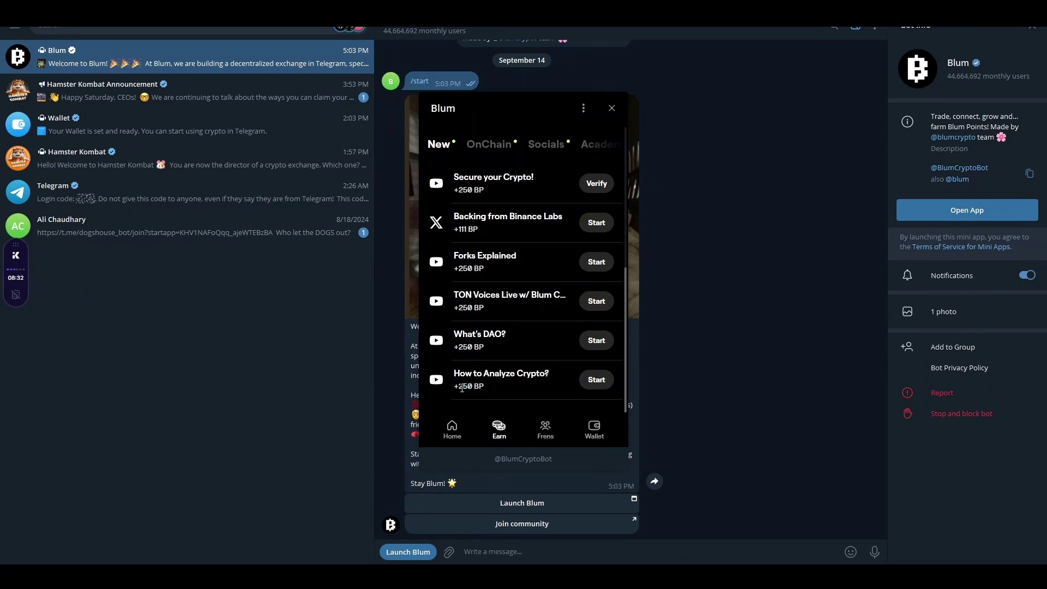
{"action": "scroll", "coordinate": [462, 389], "scroll_direction": "up", "scroll_amount": 2}
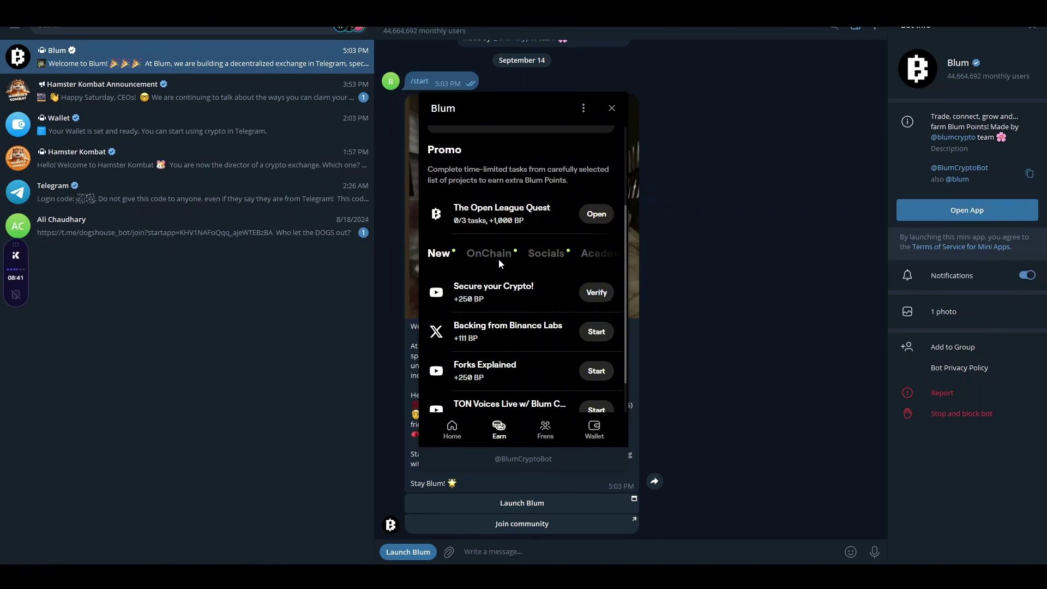
Claim the Connect TON wallet reward from the on-chain tasks, then return to Blum's home screen
{"action": "left_click", "coordinate": [485, 250]}
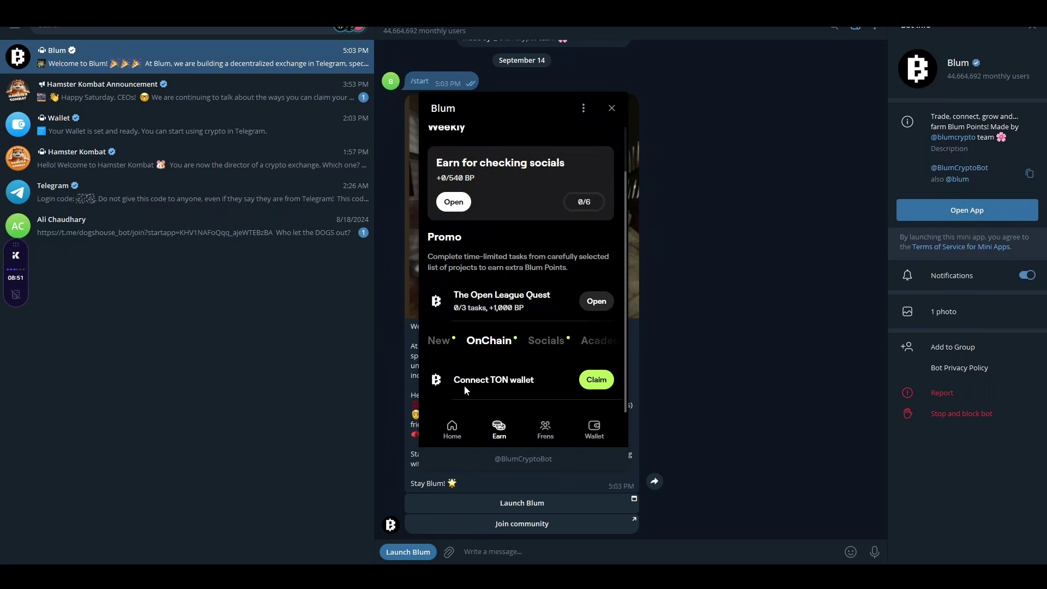
{"action": "left_click", "coordinate": [604, 380]}
{"action": "left_click", "coordinate": [455, 441]}
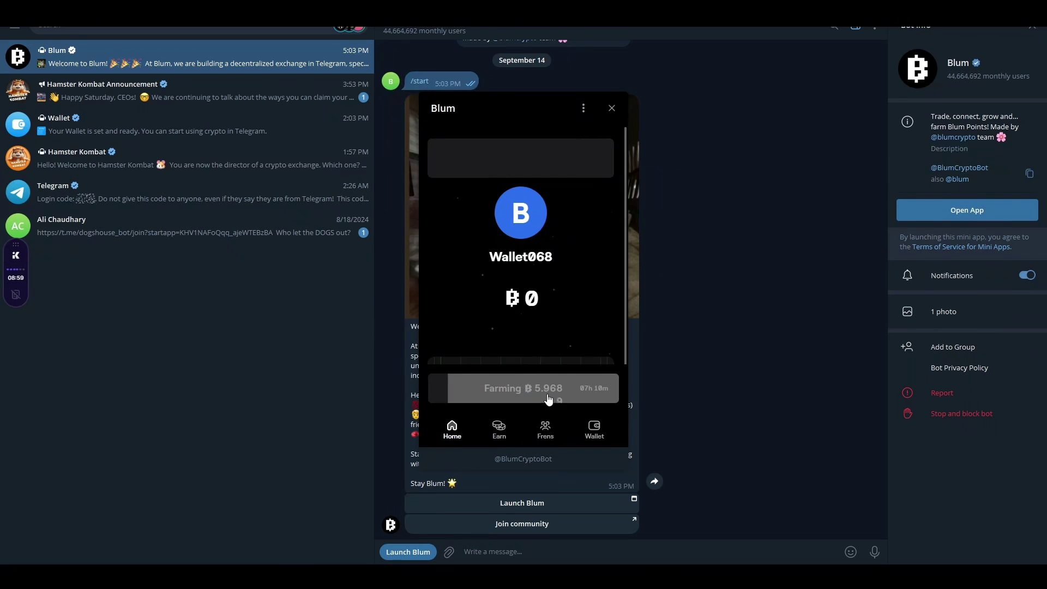